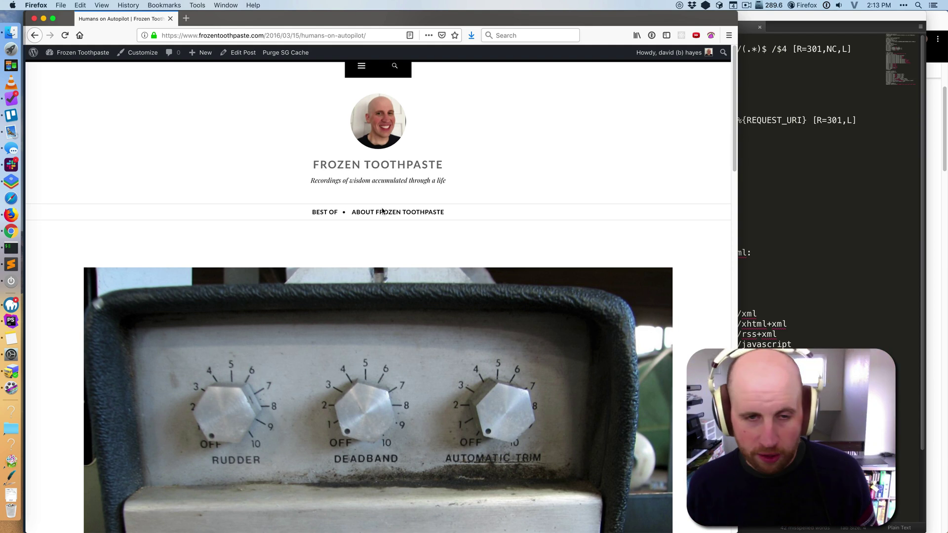
scroll(460, 199, "down", 5)
scroll(459, 199, "up", 5)
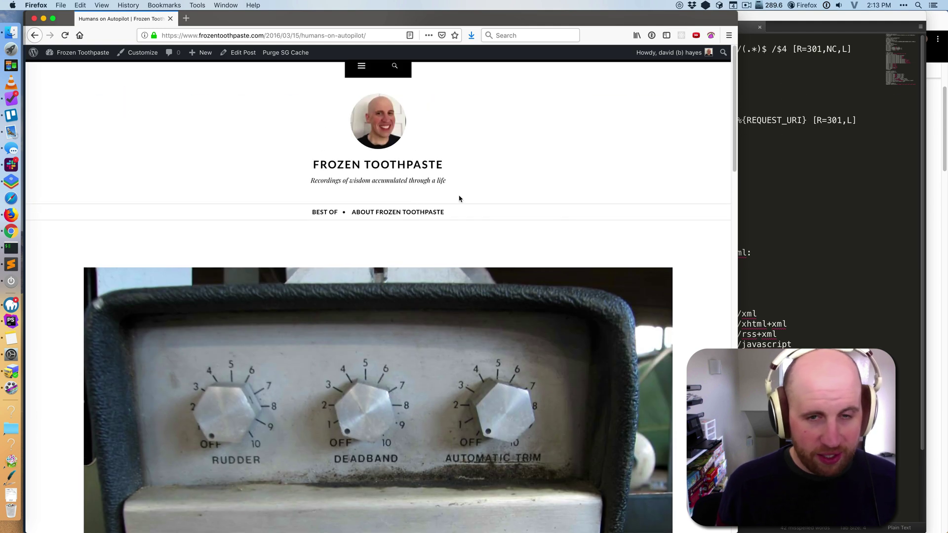
Open the Waiting for Super(wo)man post and reload its URL without the 2016/02/15 date
left_click(397, 164)
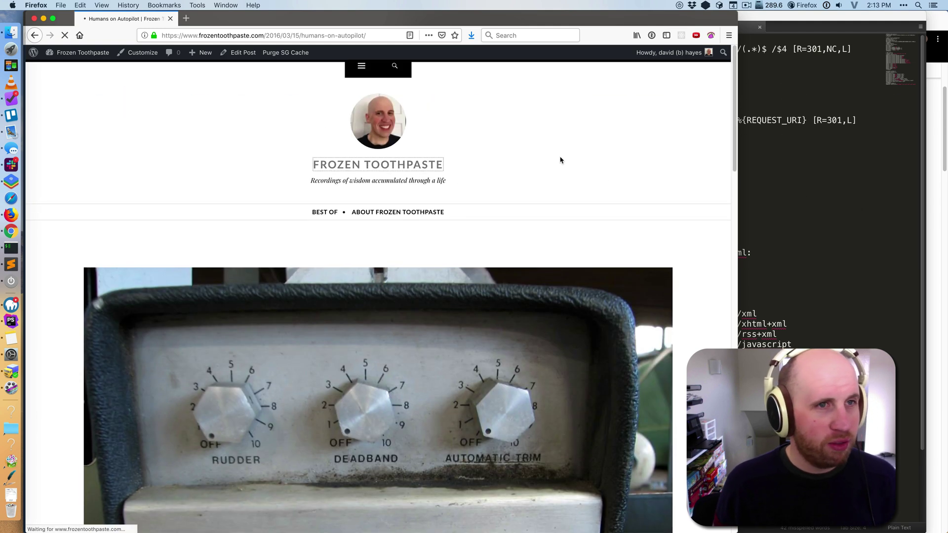
scroll(434, 212, "down", 5)
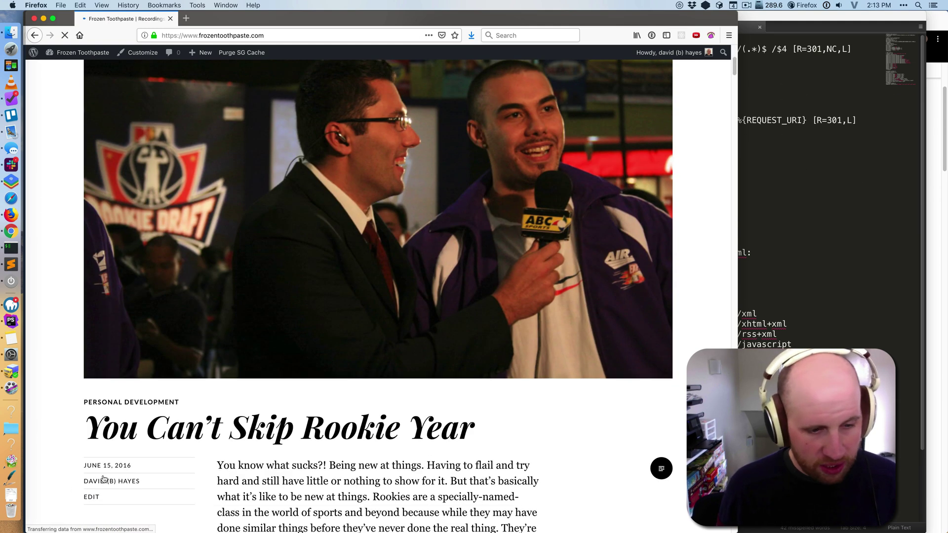
left_click(223, 426)
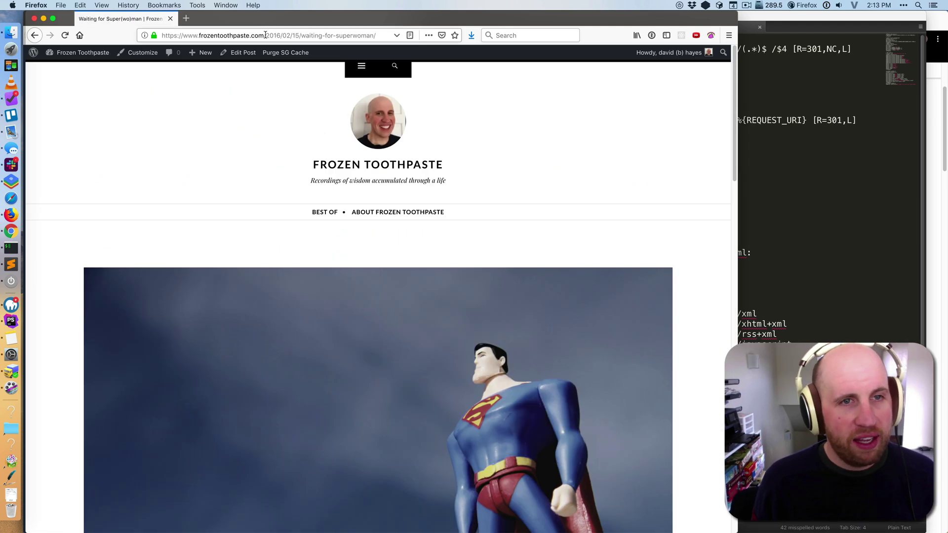
left_click_drag(265, 36, 272, 35)
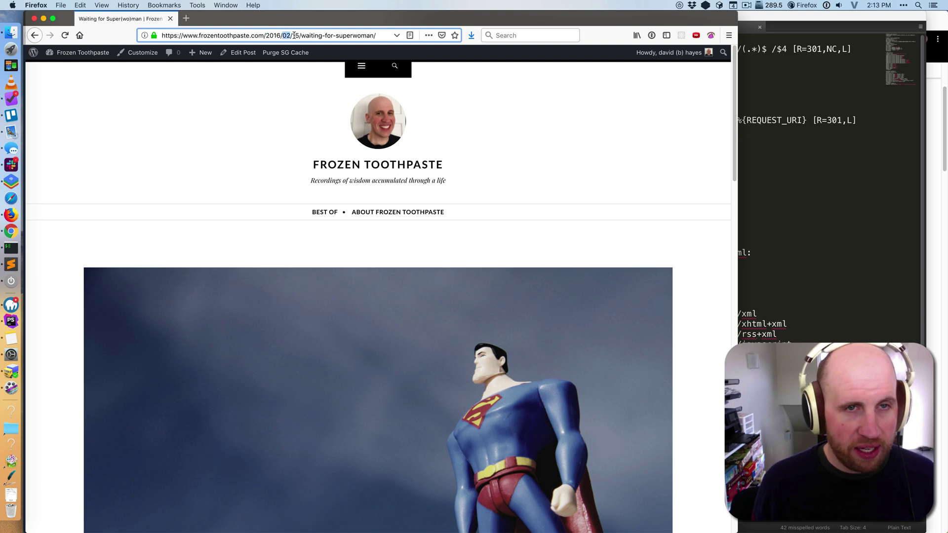
left_click_drag(270, 35, 286, 35)
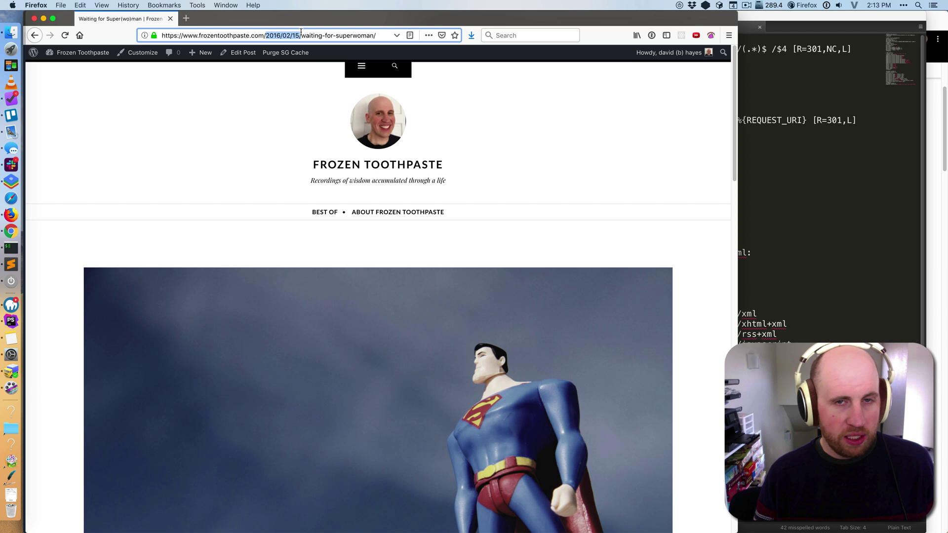
key("BackSpace")
key("Return")
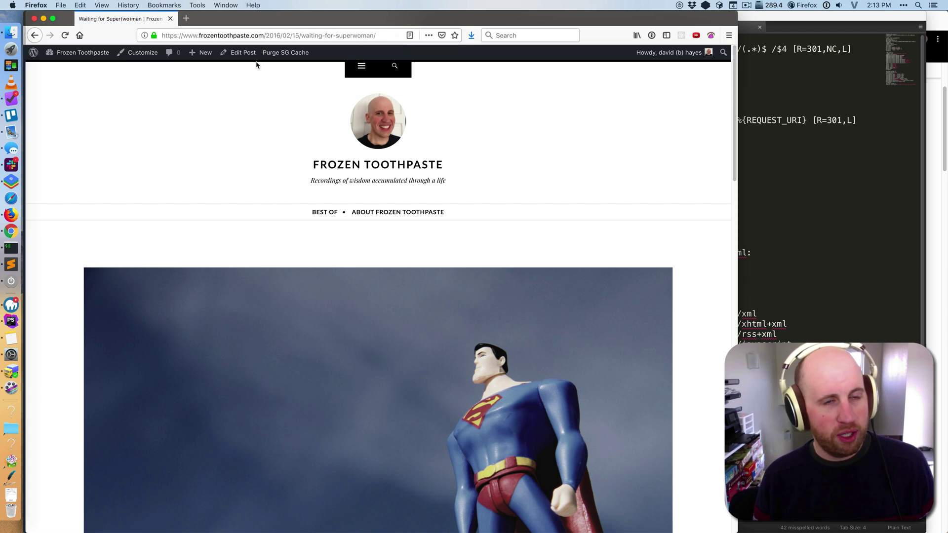
In Settings > Permalinks, replace Day and name with Post name and save
left_click(84, 52)
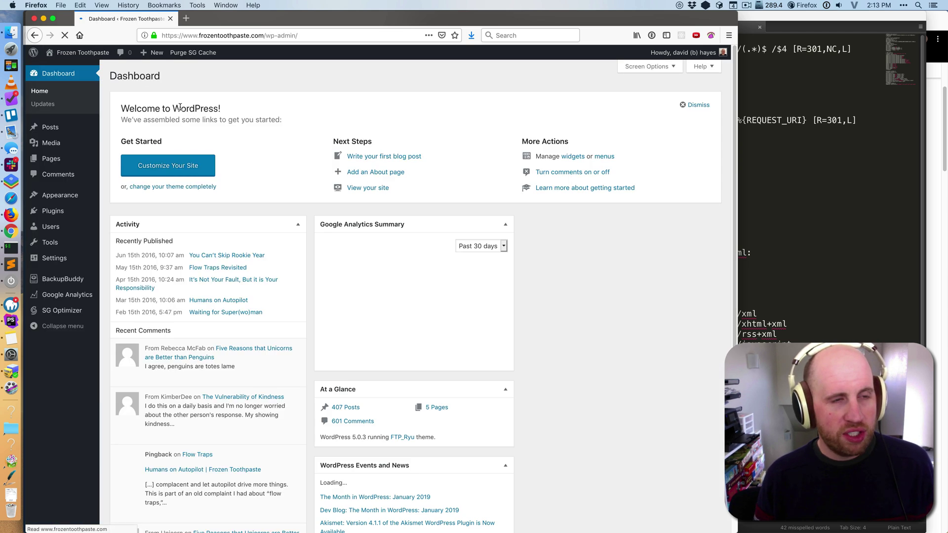
mouse_move(54, 258)
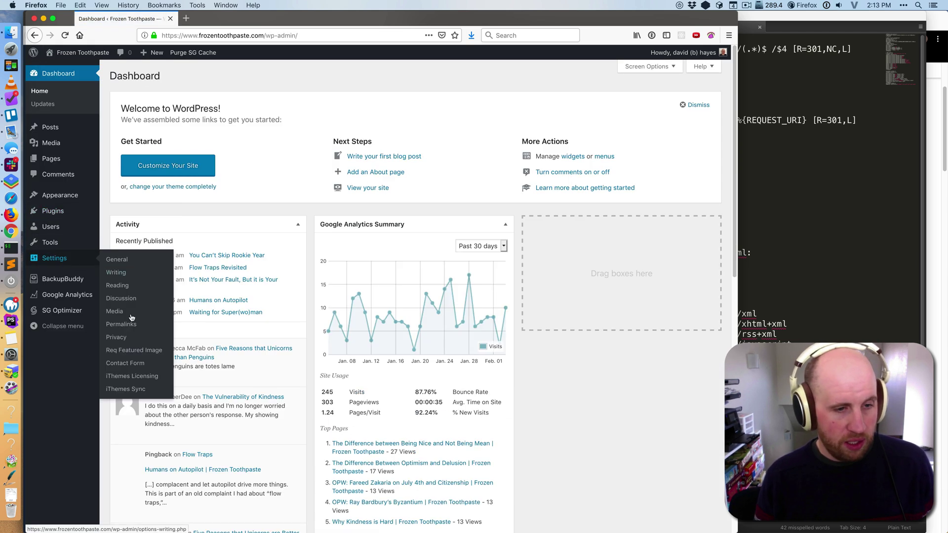
left_click(130, 325)
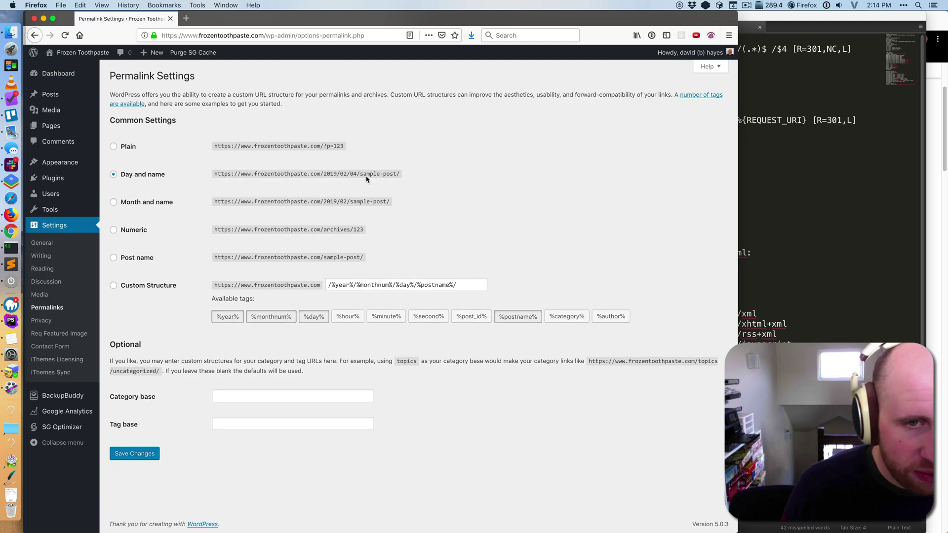
left_click(137, 258)
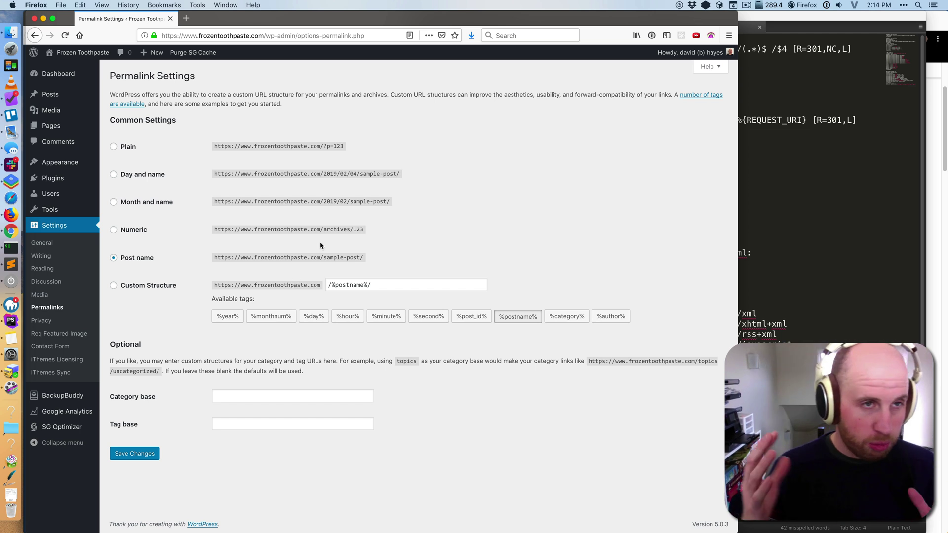
left_click(148, 455)
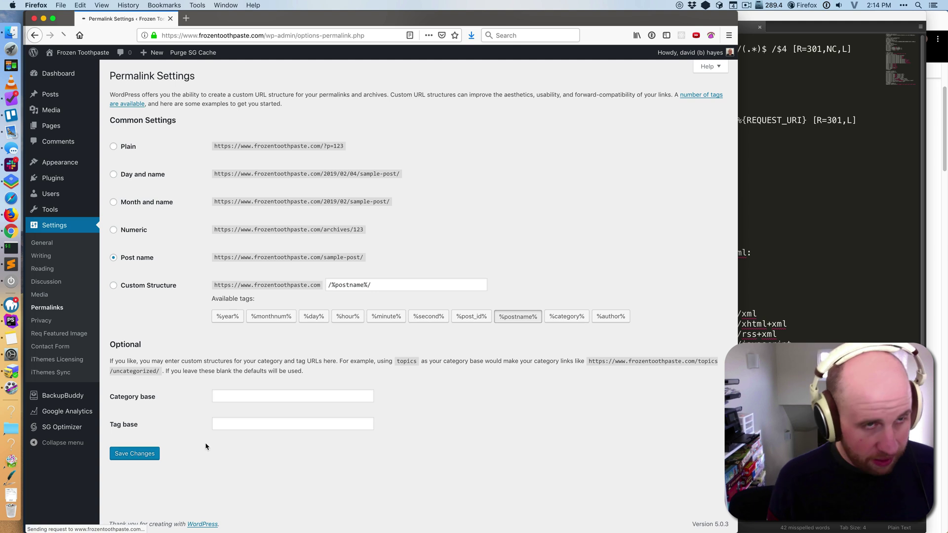
Load the old dated Waiting for Super(wo)man URL and see the 404 page
left_click(82, 52)
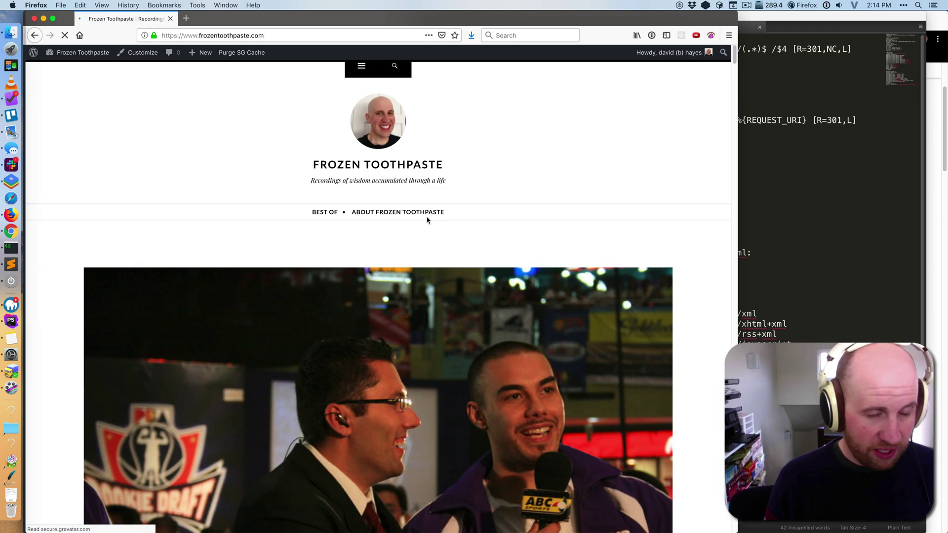
key("super+Left")
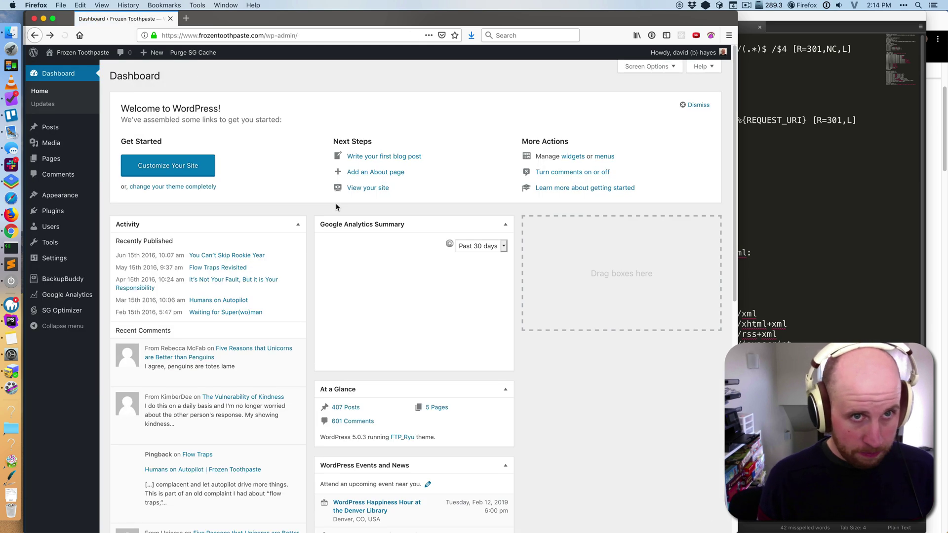
left_click(336, 208)
left_click(354, 185)
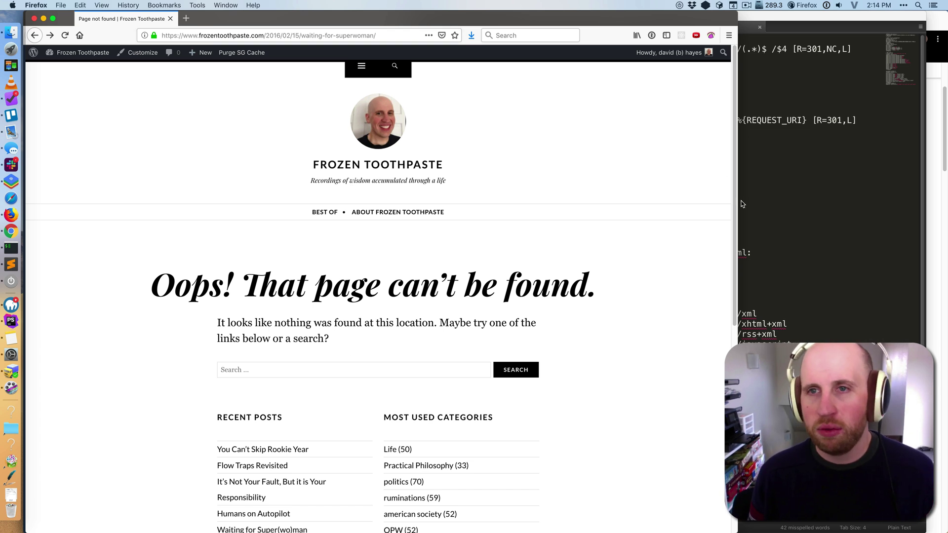
Uncomment the line 2 RewriteRule in .htaccess, save it, and reload the post
left_click(11, 371)
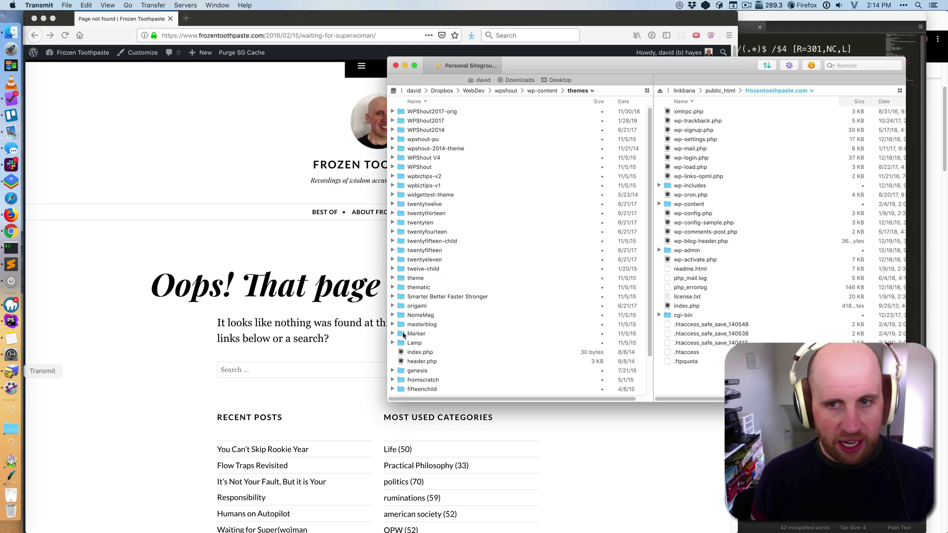
left_click_drag(696, 64, 676, 62)
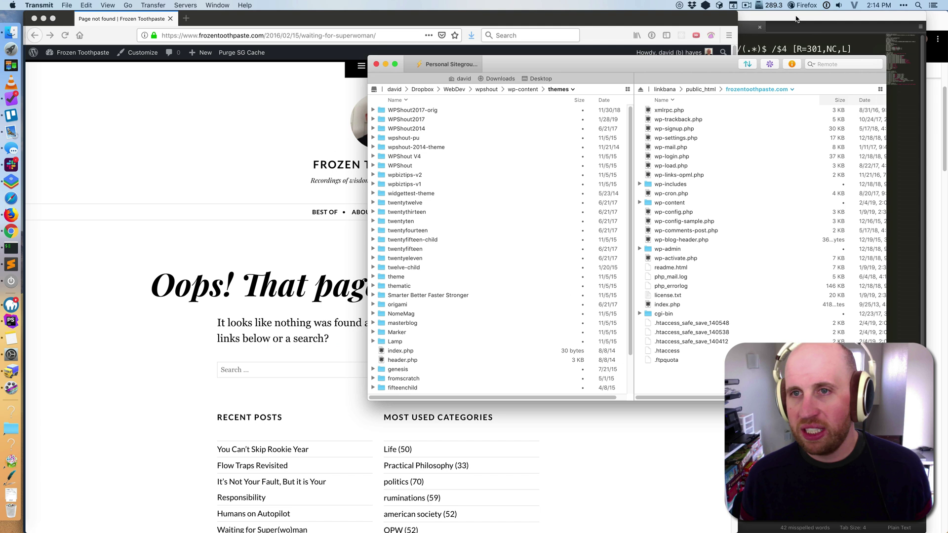
left_click(796, 19)
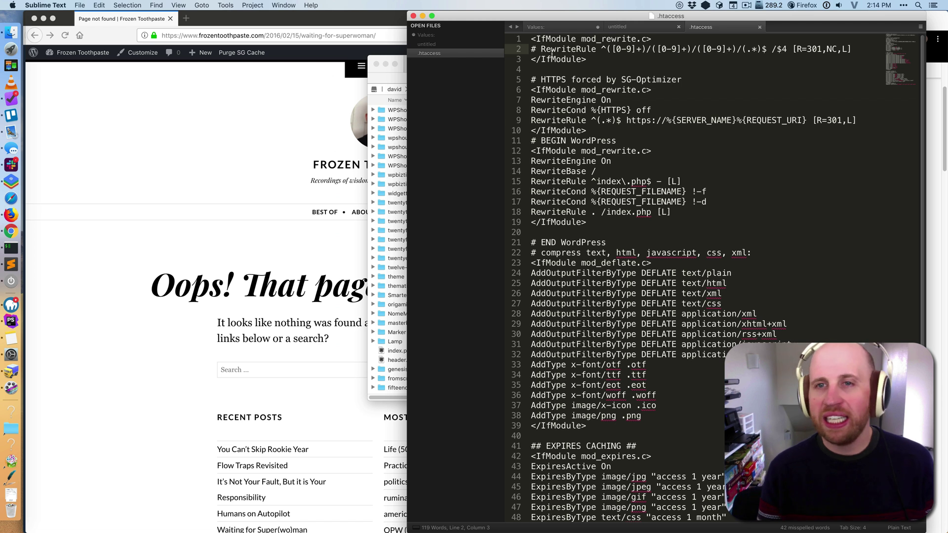
key("BackSpace")
key("BackSpace")
key("super+s")
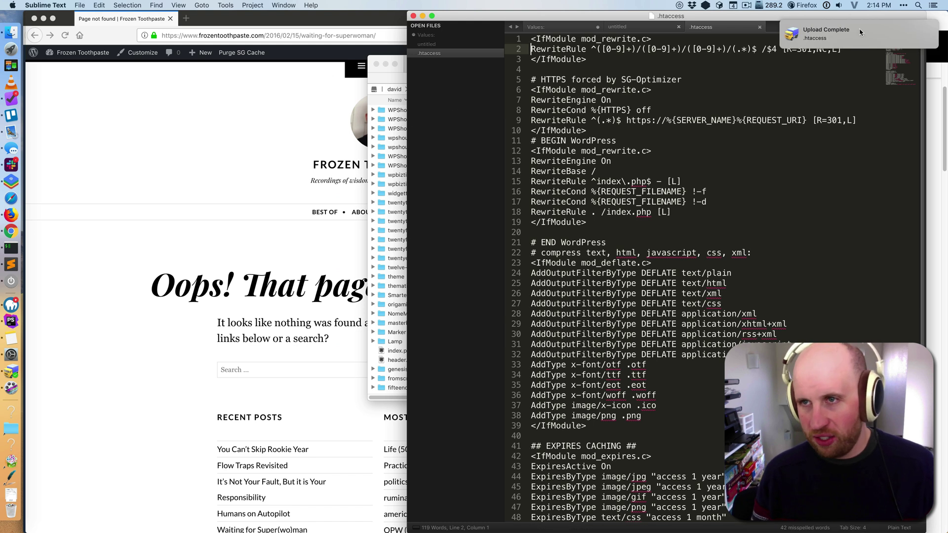
left_click(203, 161)
key("super+r")
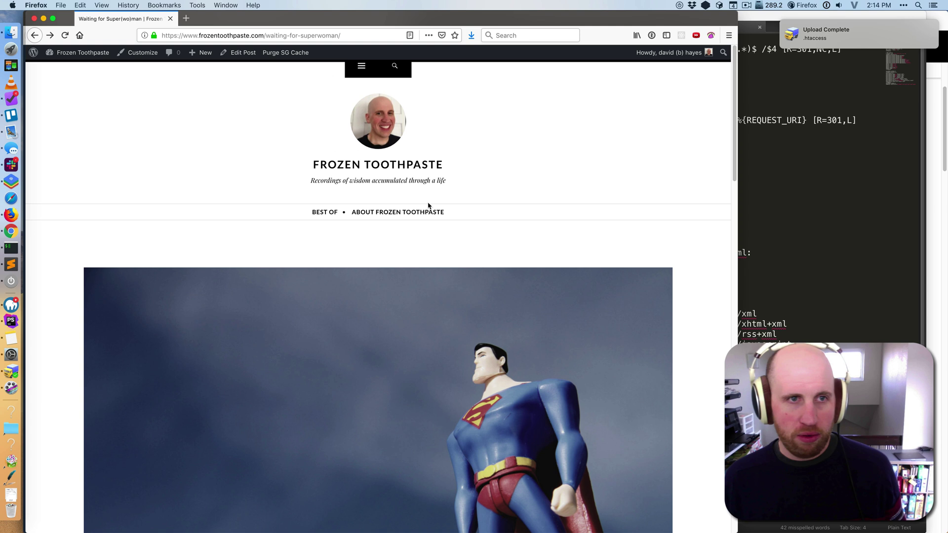
Test a 2019/01/01/ post URL, open On Slaying Dragons from Best Of, then return to .htaccess
double_click(276, 35)
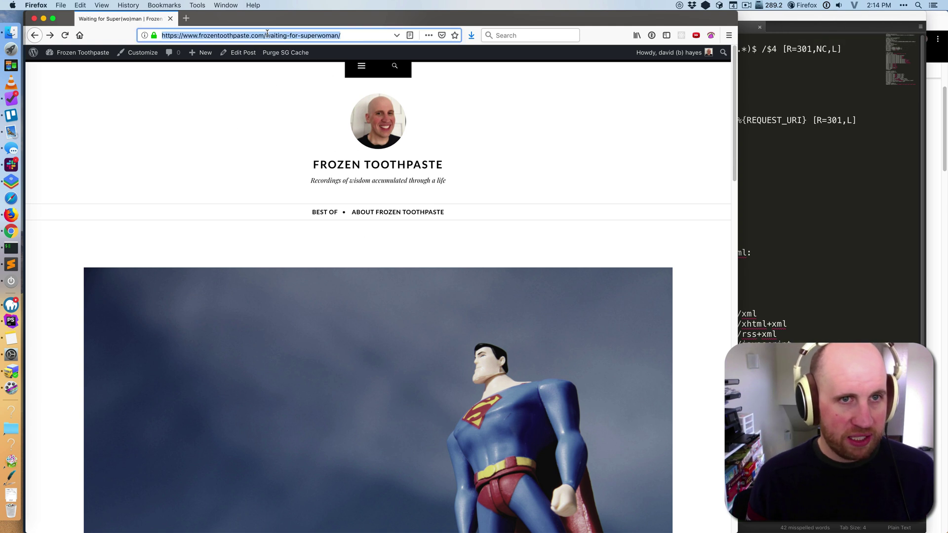
type("2019.")
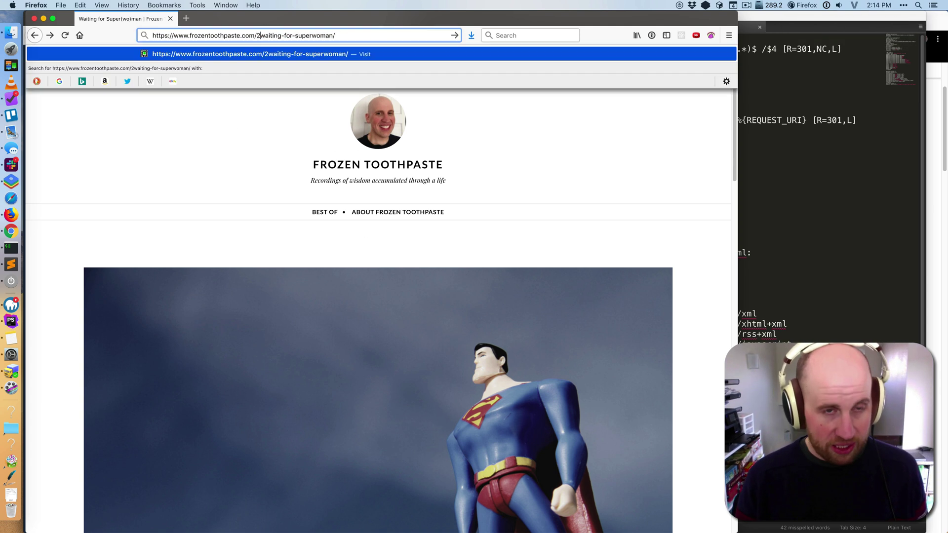
type("/")
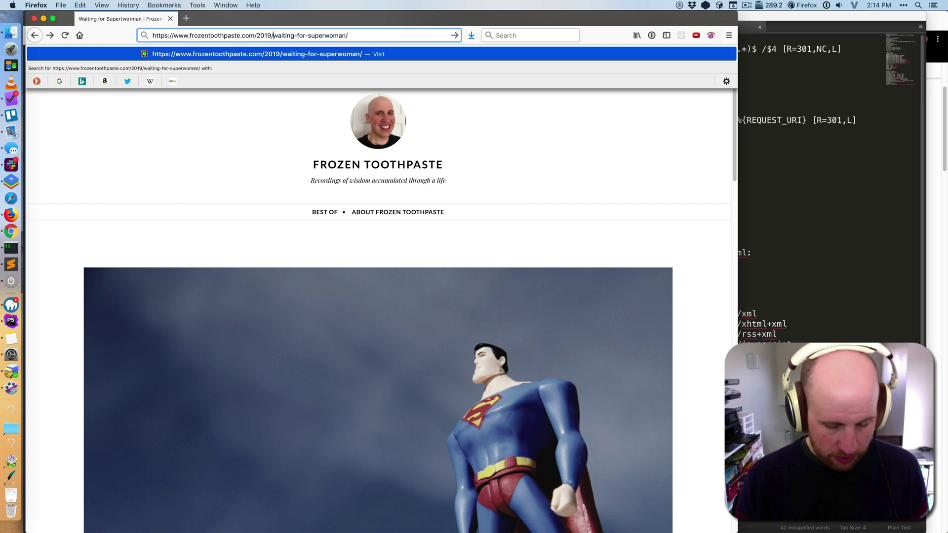
type("01/01/")
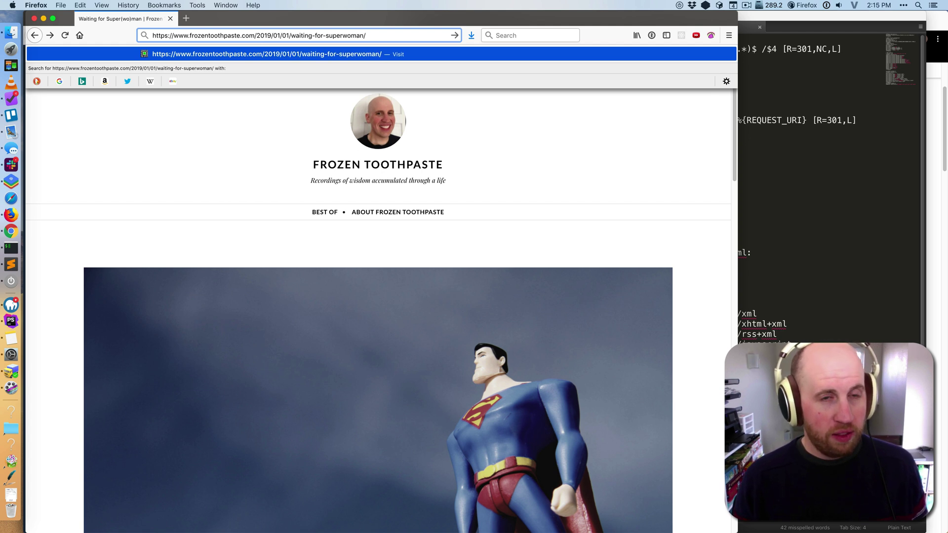
key("Return")
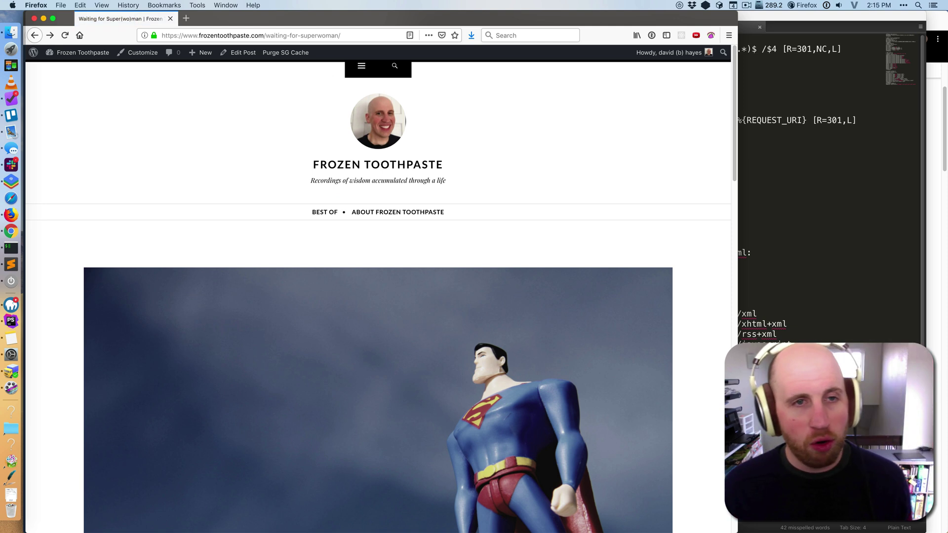
left_click(337, 212)
scroll(437, 282, "down", 5)
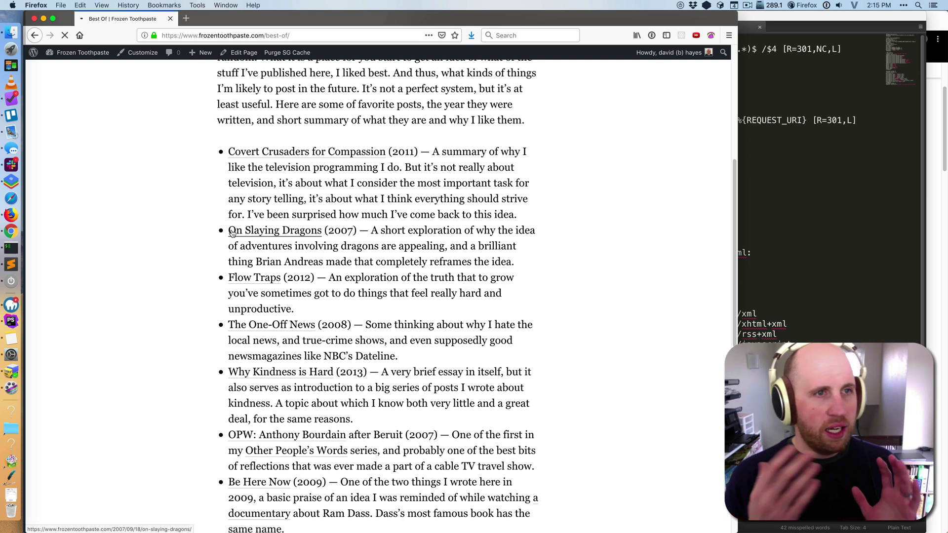
left_click(232, 233)
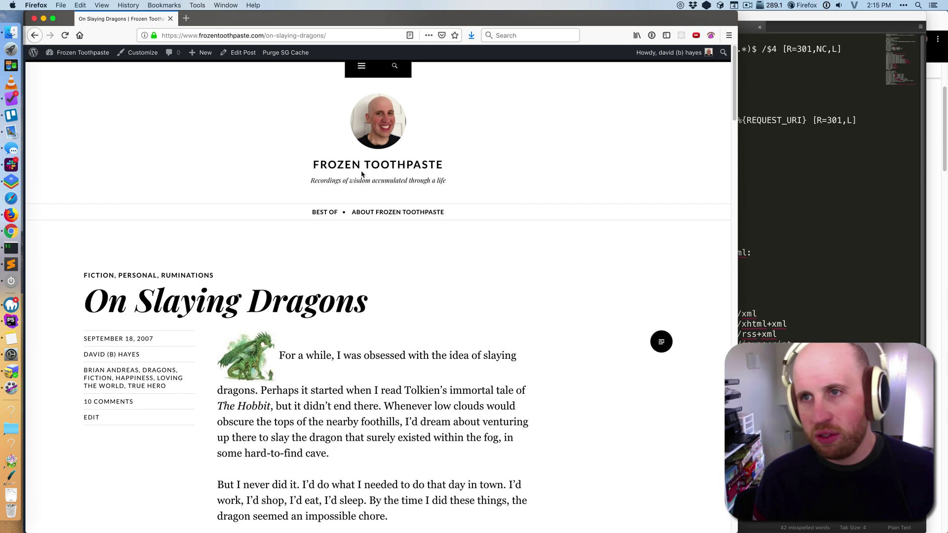
left_click(804, 81)
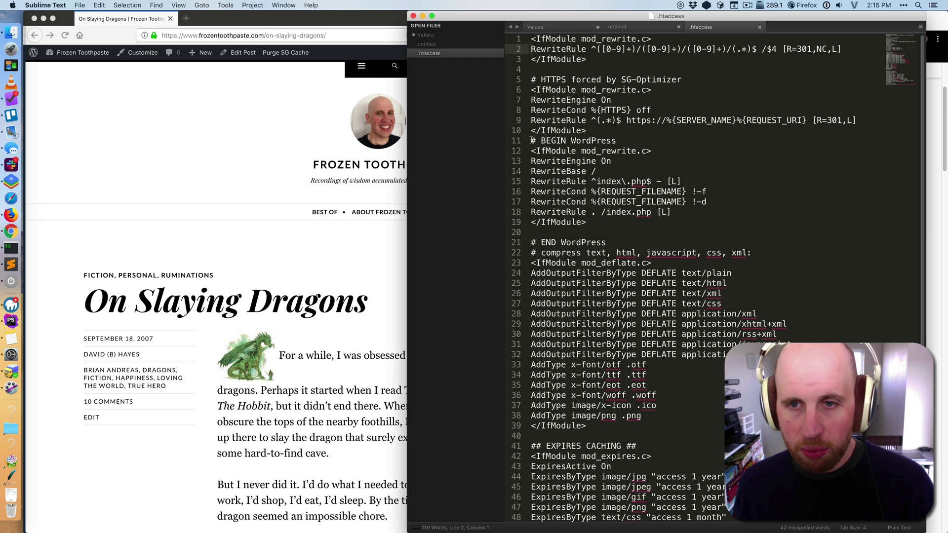
Highlight the # BEGIN WordPress and # END WordPress lines and the top redirect block
left_click_drag(557, 141, 616, 141)
left_click_drag(608, 242, 530, 242)
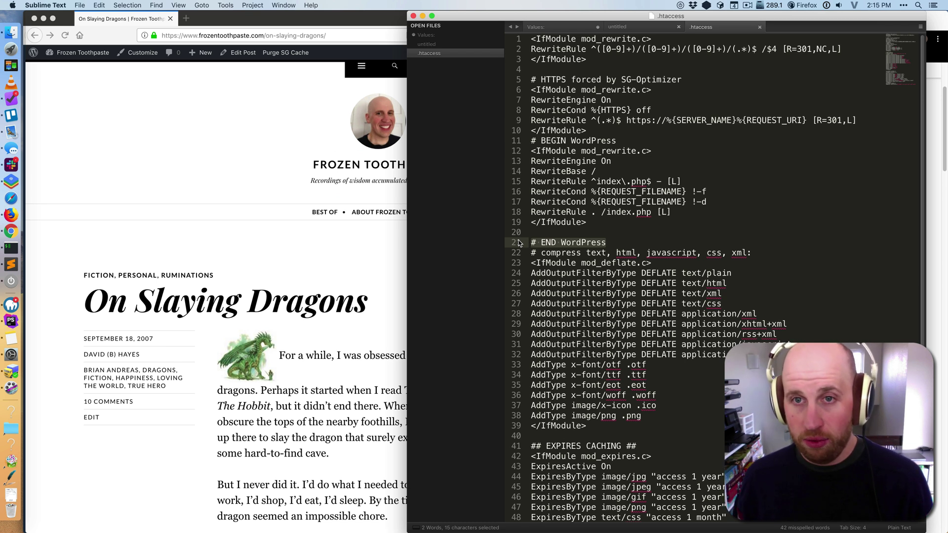
left_click_drag(586, 59, 531, 39)
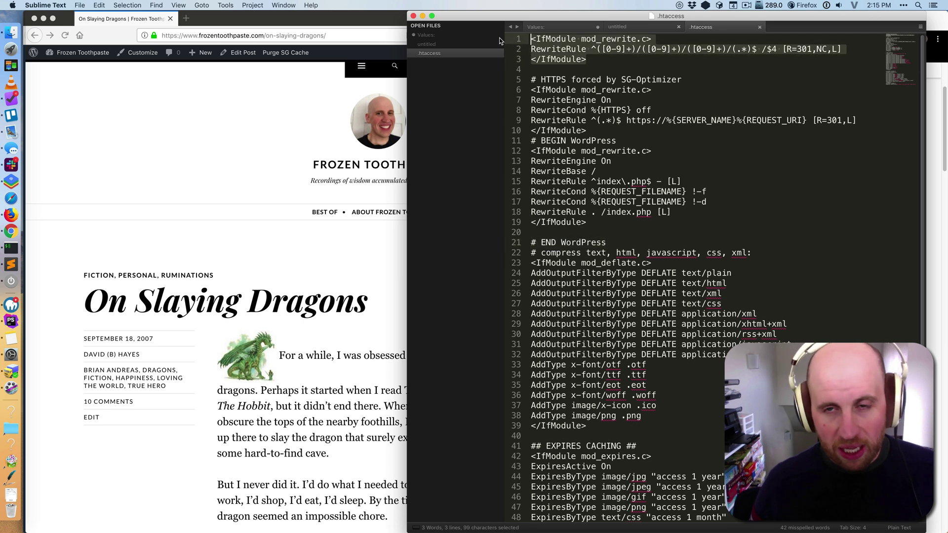
Paste the explanatory comment on a new first line, then highlight the IfModule occurrences
left_click(531, 39)
key("Return")
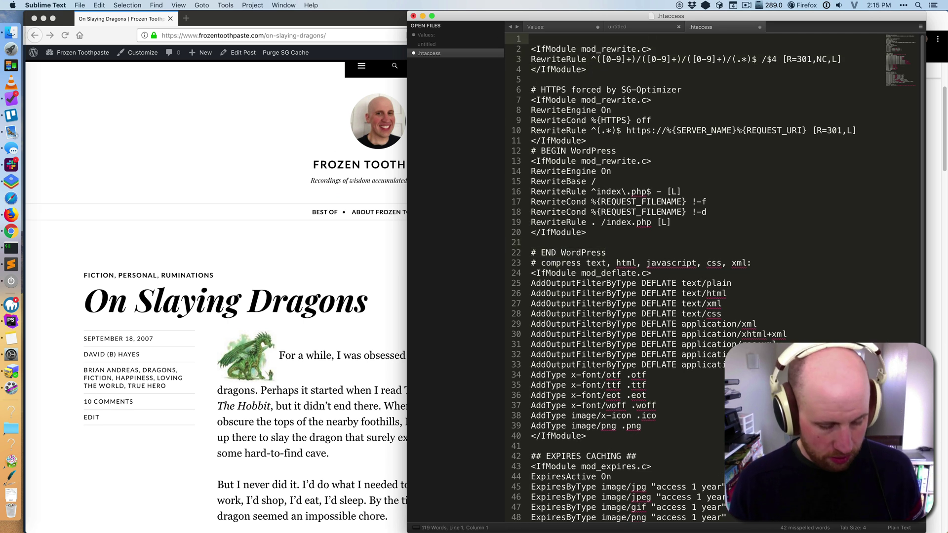
type("##")
key("super+v")
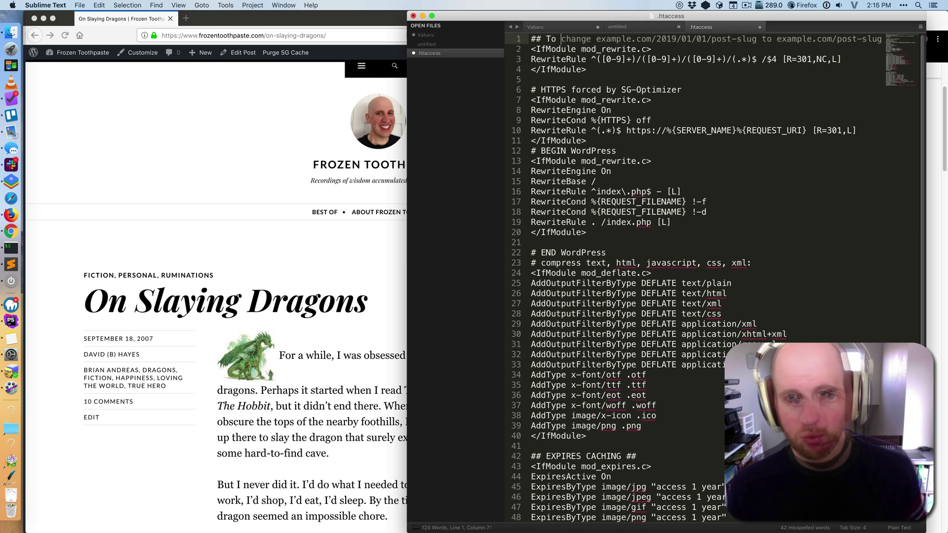
key("Down")
double_click(557, 49)
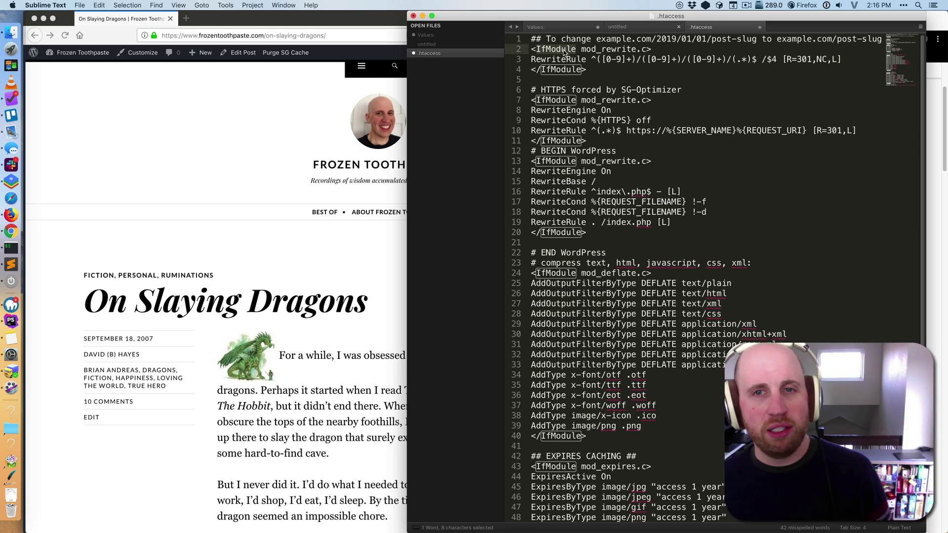
left_click(580, 69)
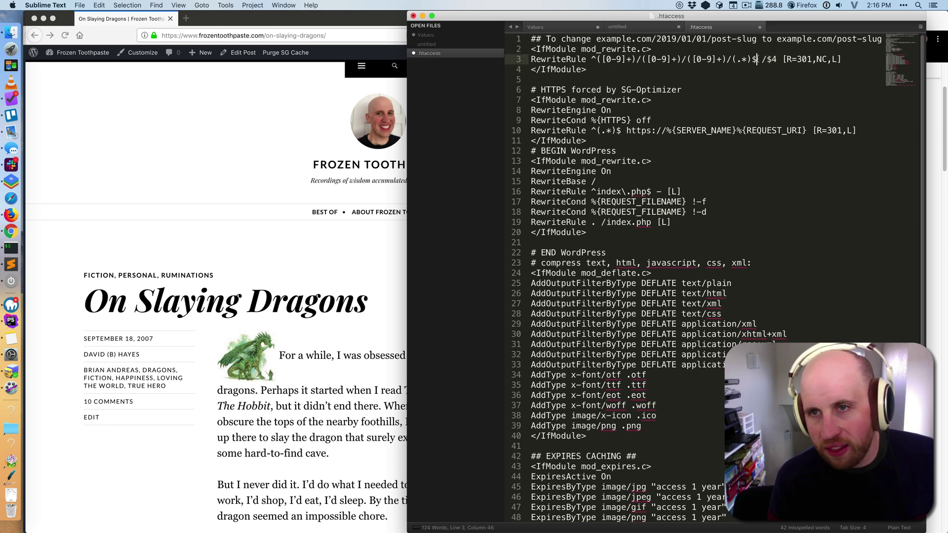
left_click_drag(756, 58, 592, 58)
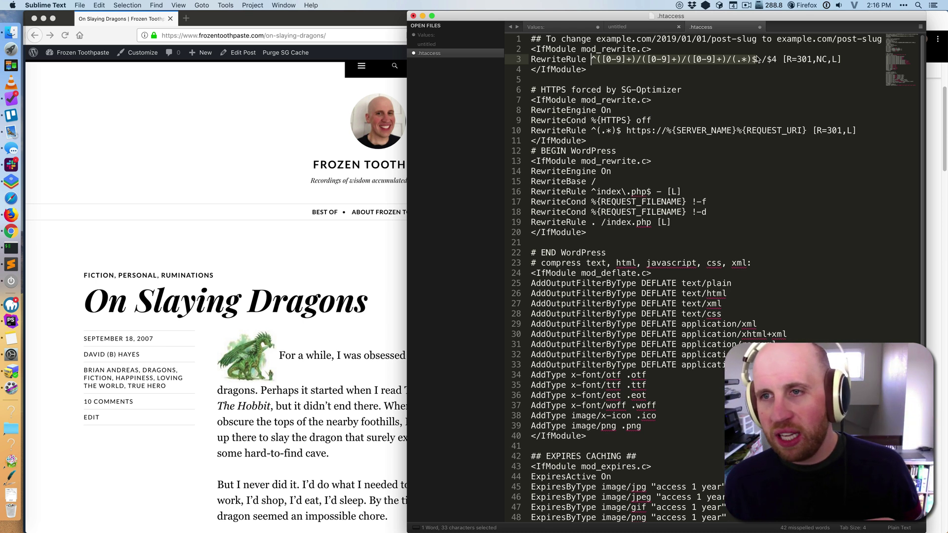
left_click_drag(761, 60, 756, 60)
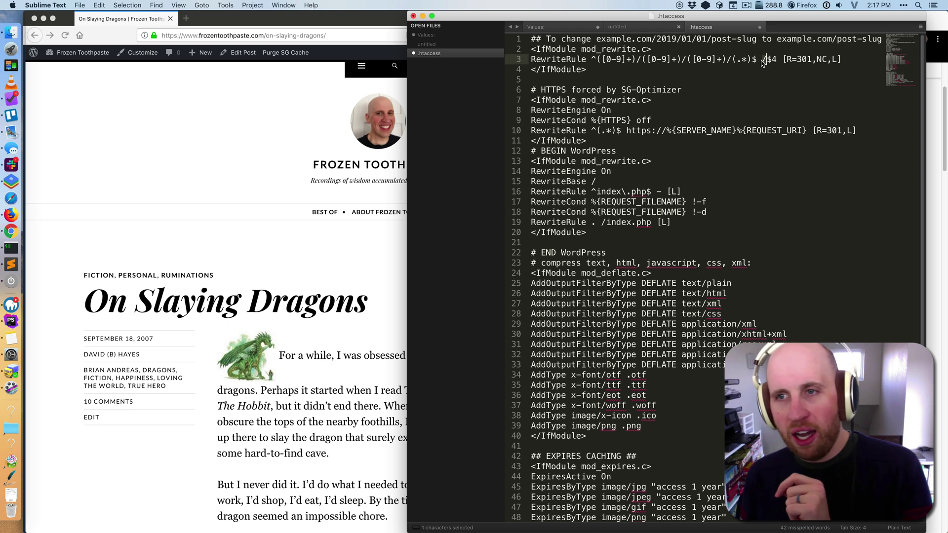
left_click(607, 60)
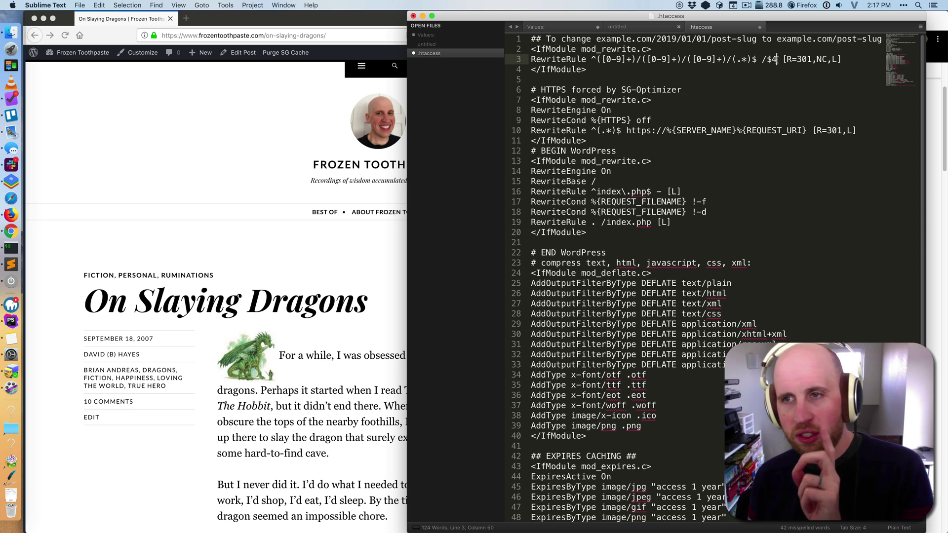
double_click(805, 60)
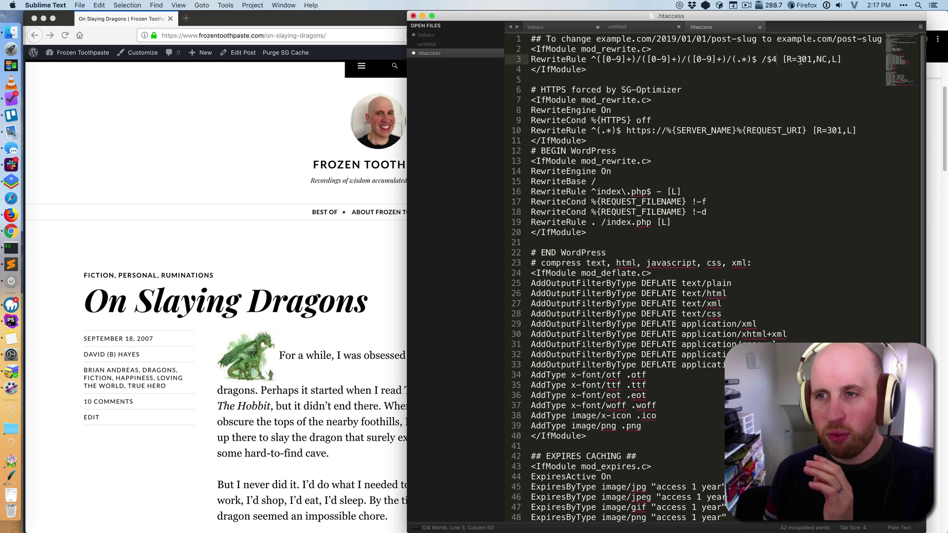